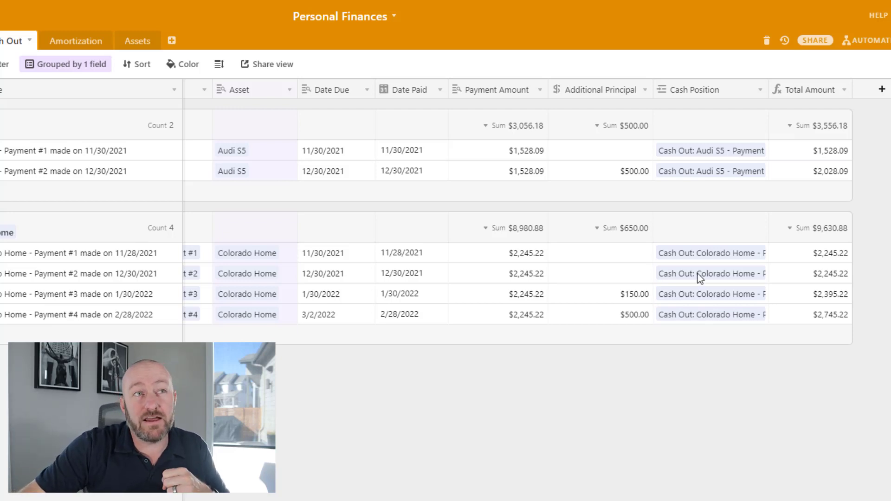
double_click(804, 96)
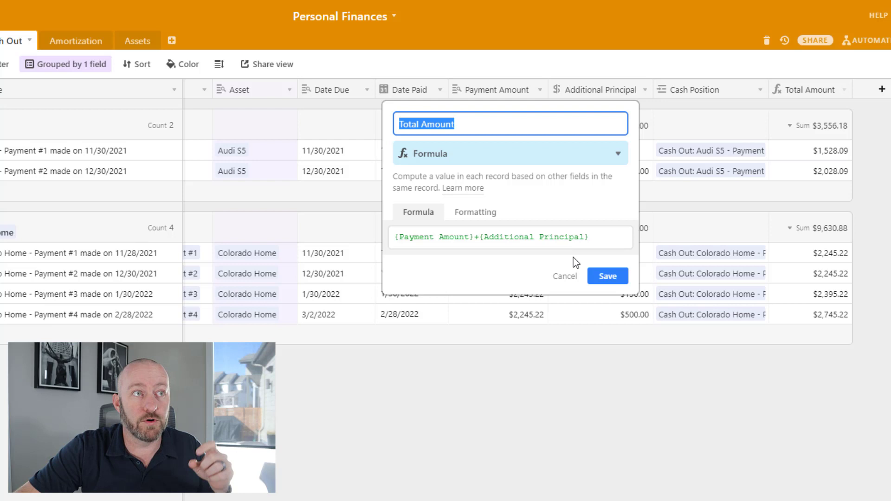
left_click(604, 277)
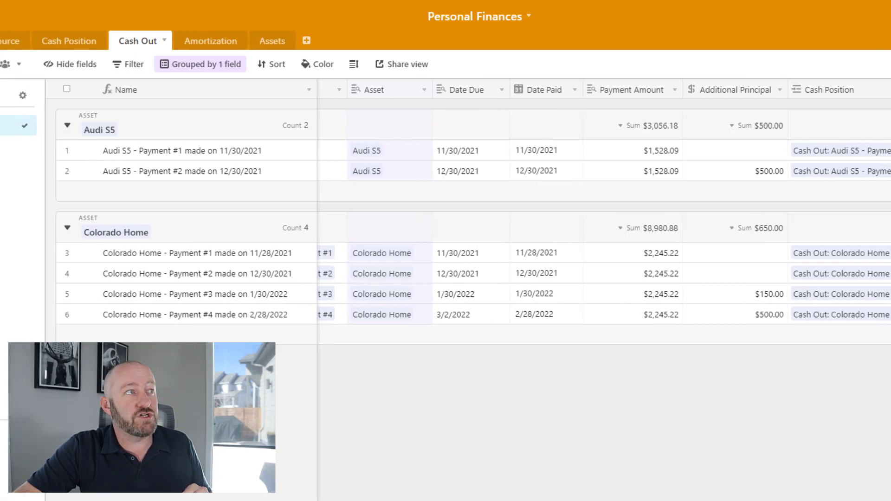
Step: Switch to the Cash In table and select the Built 2 Scale income source
left_click(46, 35)
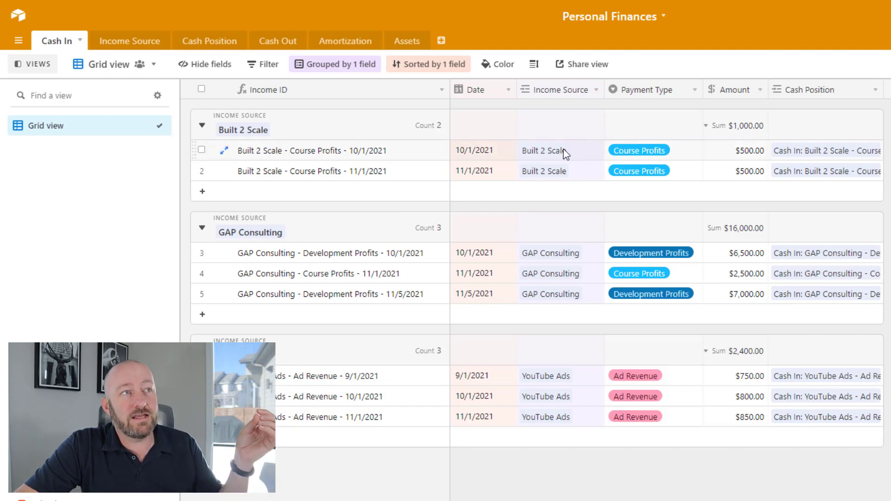
left_click(550, 151)
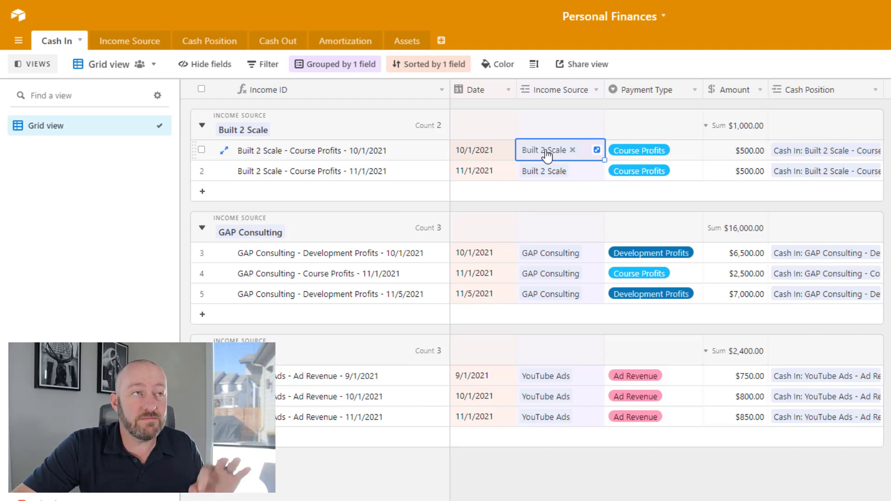
mouse_move(534, 253)
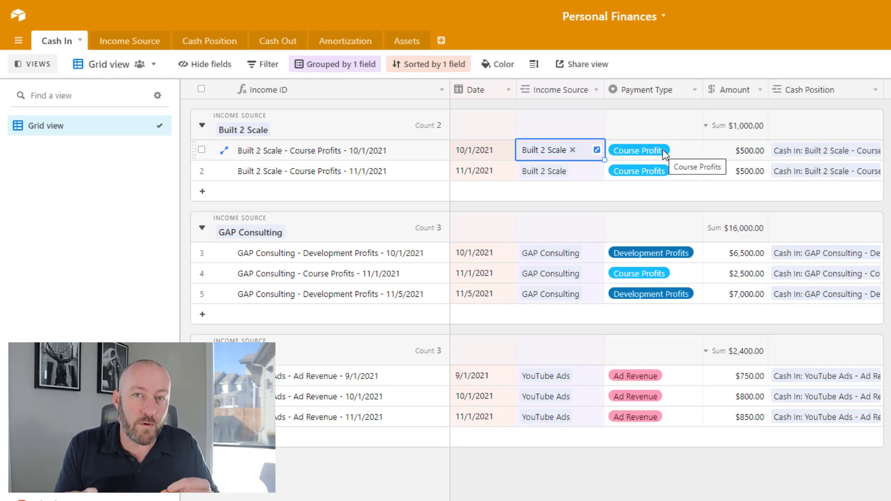
Step: Inspect GAP Consulting and the Development and Course Profits payment types, then view Income Source
left_click(535, 258)
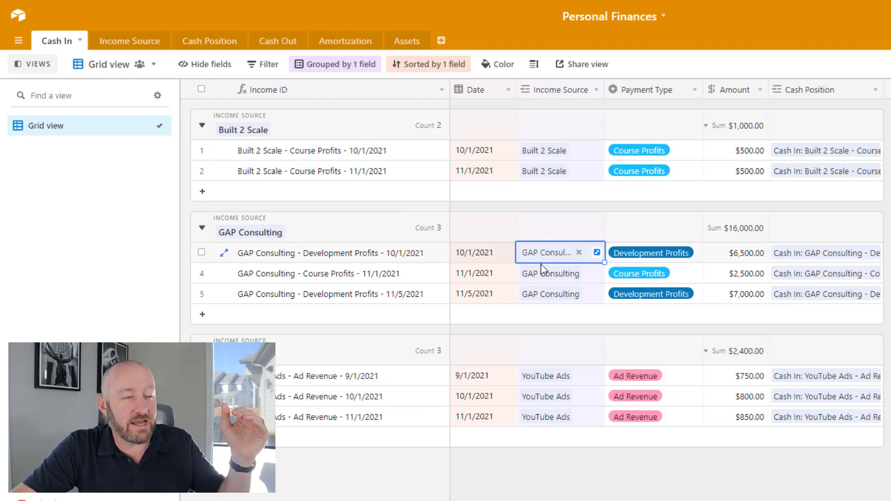
left_click(680, 261)
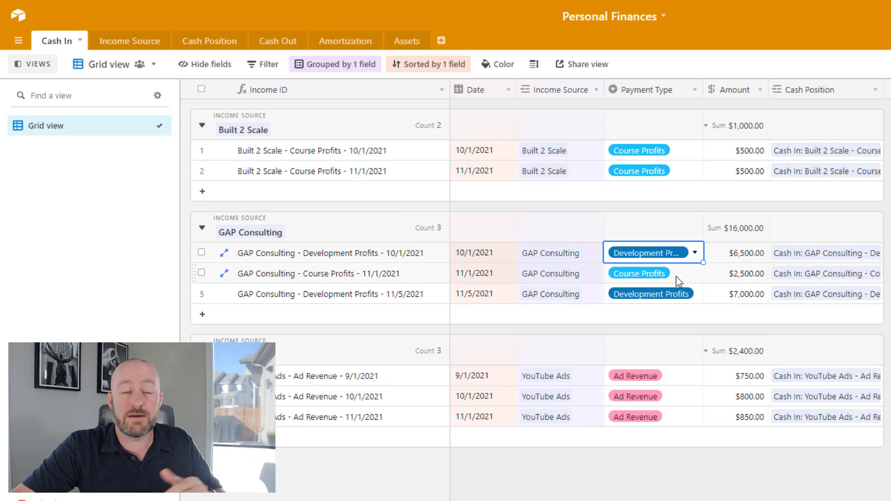
left_click(679, 277)
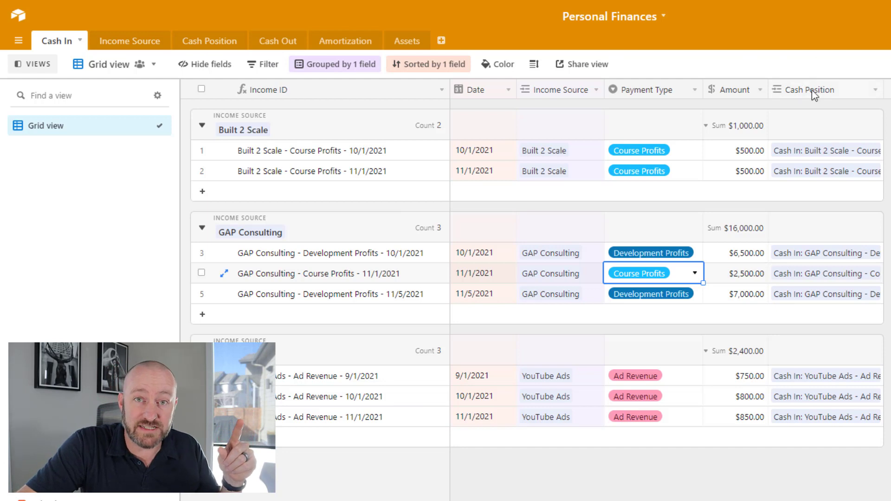
mouse_move(826, 351)
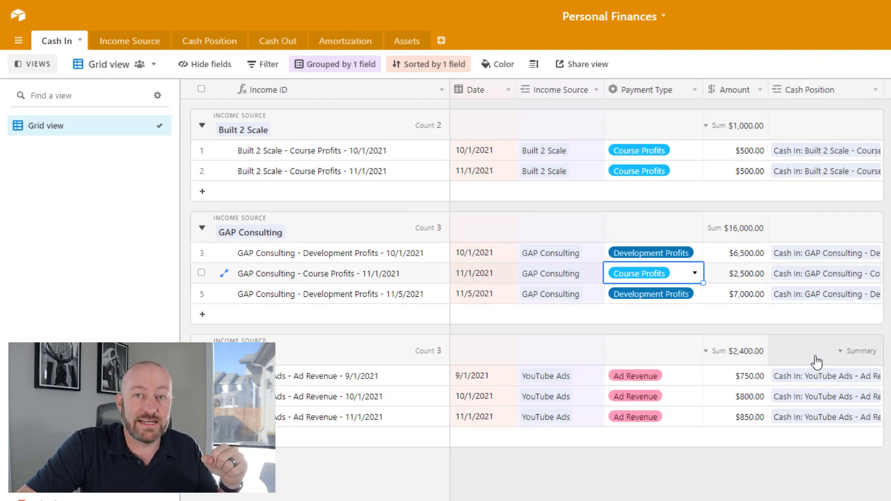
left_click(124, 40)
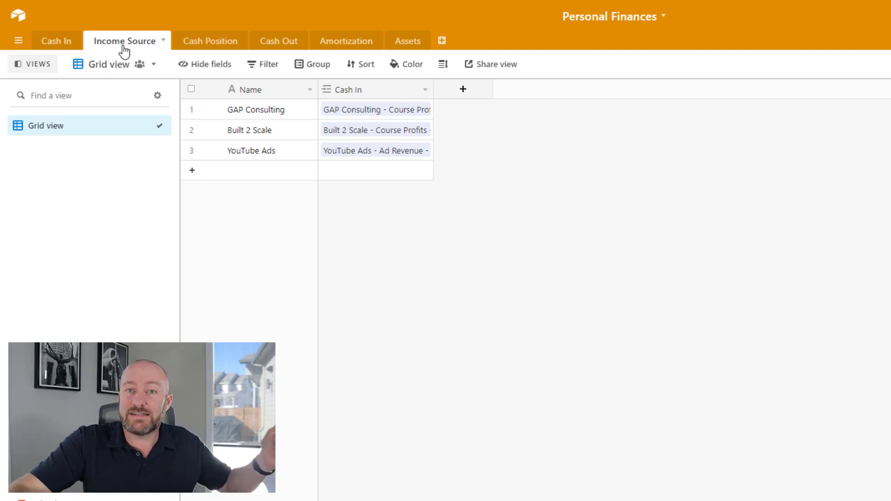
Step: Add a Totals rollup of Cash In › Amount with SUM(values), then view Cash Position
left_click(460, 90)
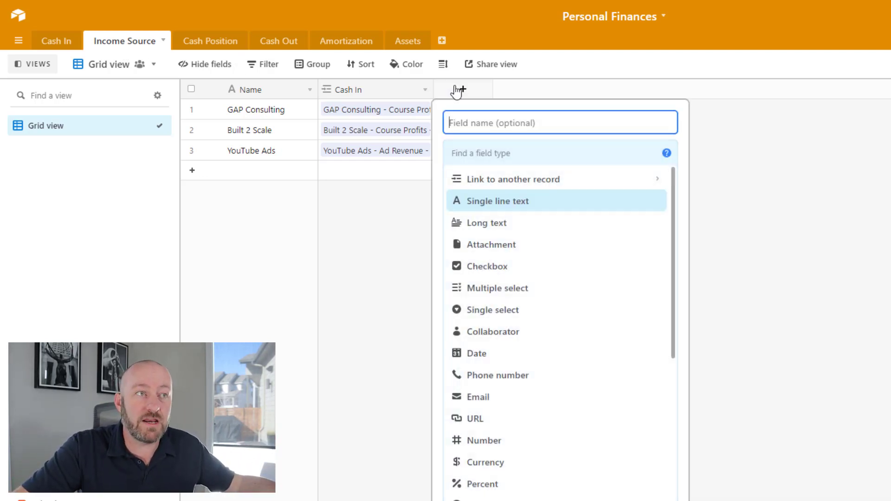
left_click(463, 129)
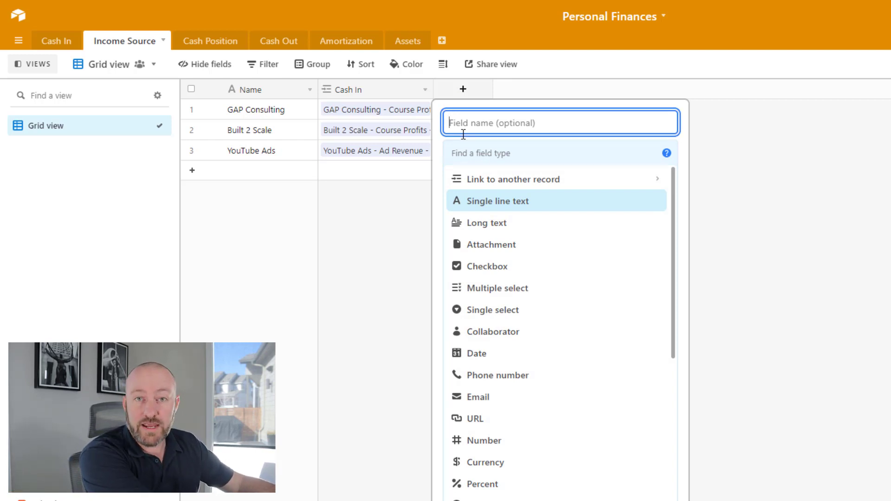
type("Totals")
key("Tab")
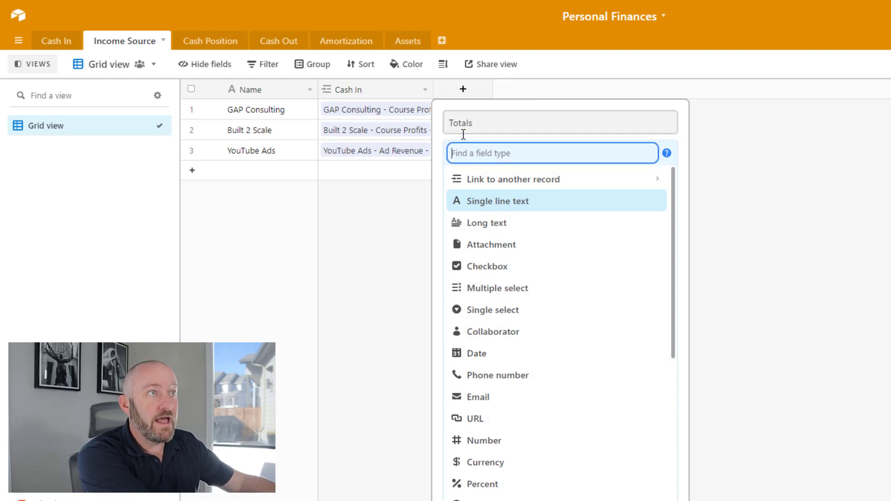
type("rol")
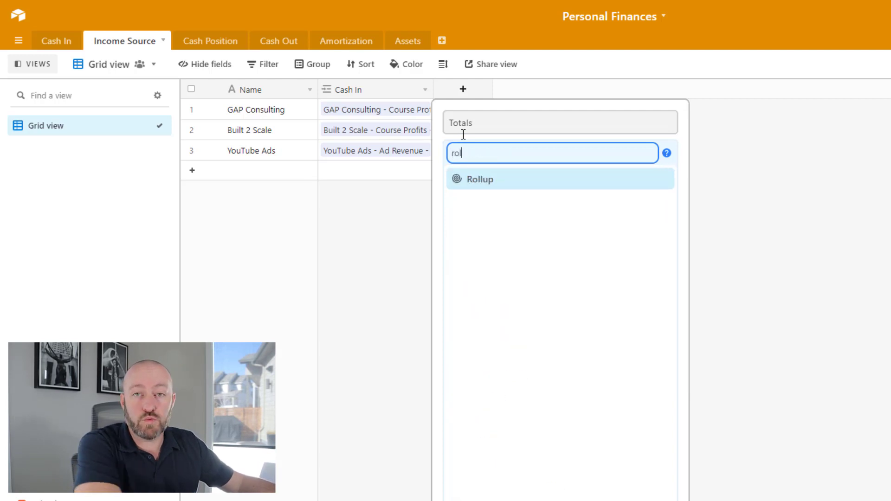
left_click(491, 180)
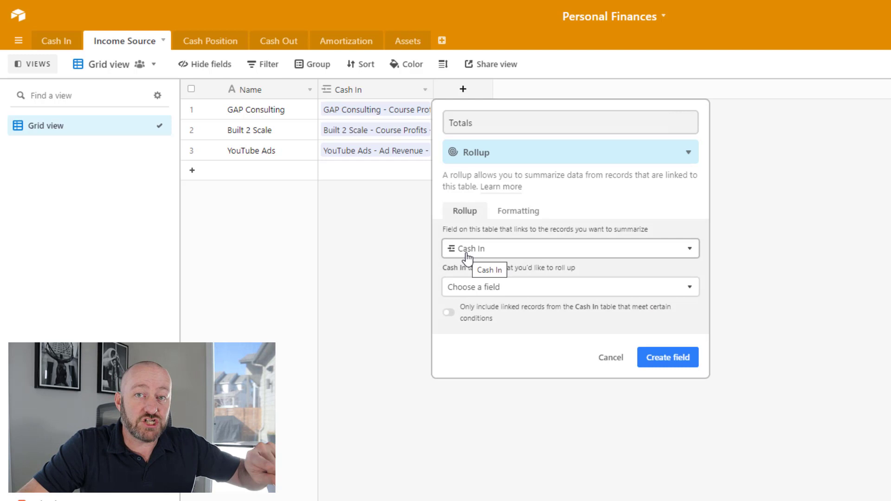
left_click(487, 287)
left_click(474, 394)
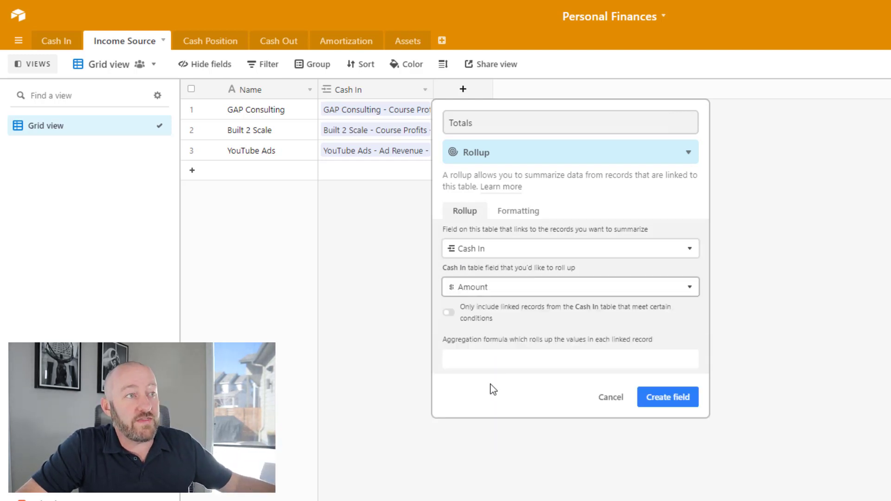
left_click(493, 361)
left_click(488, 404)
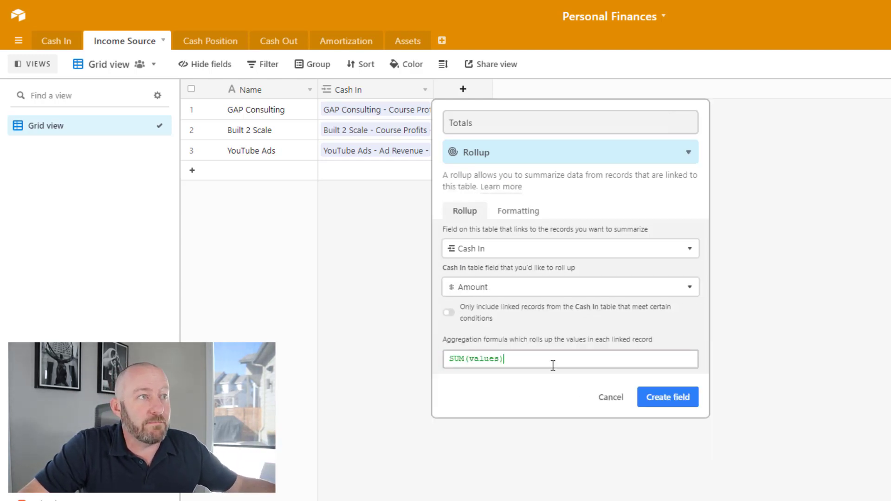
left_click(668, 398)
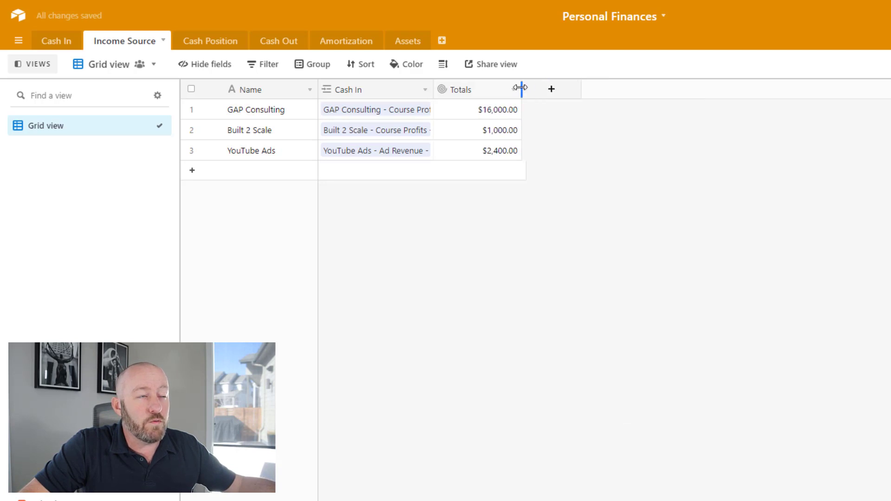
left_click_drag(522, 89, 517, 89)
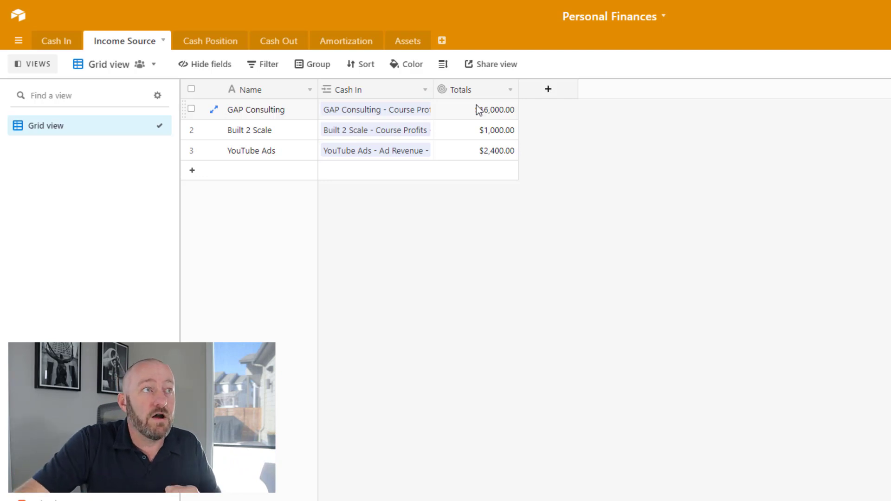
left_click(212, 44)
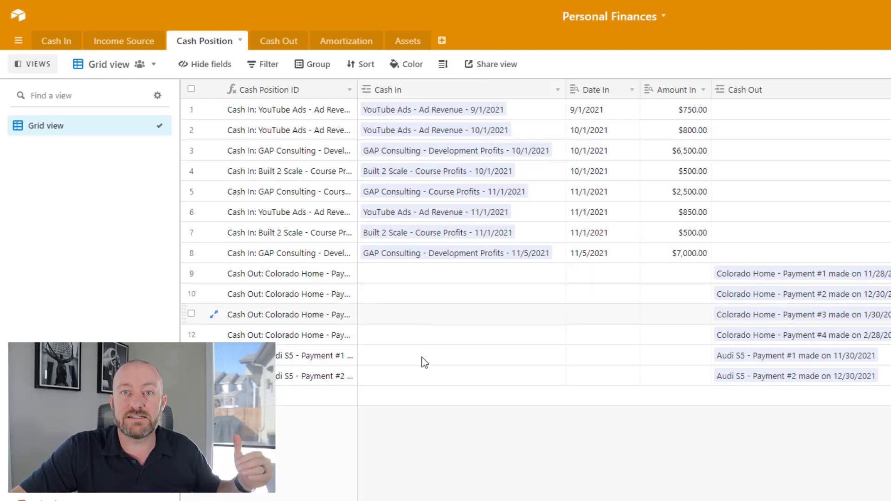
double_click(597, 89)
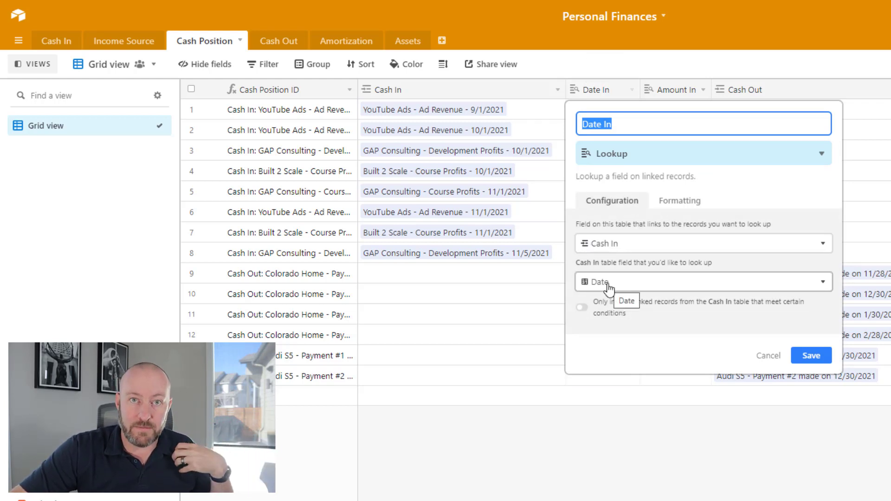
left_click(362, 214)
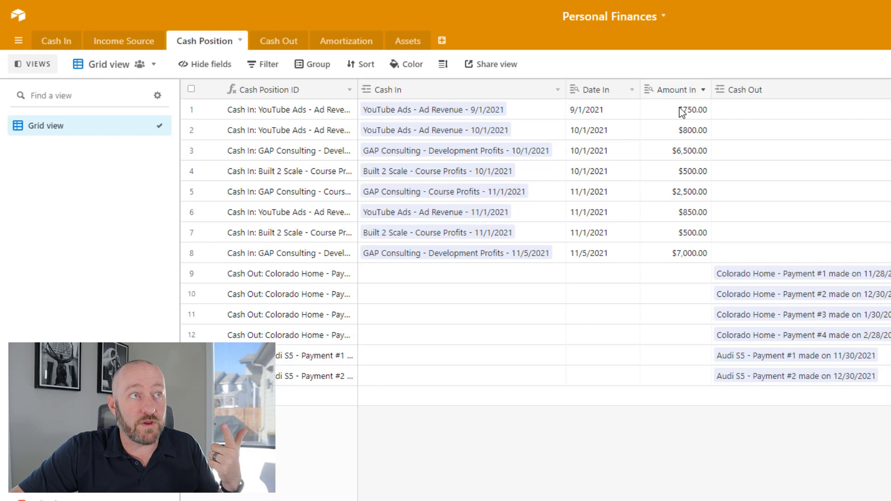
double_click(671, 91)
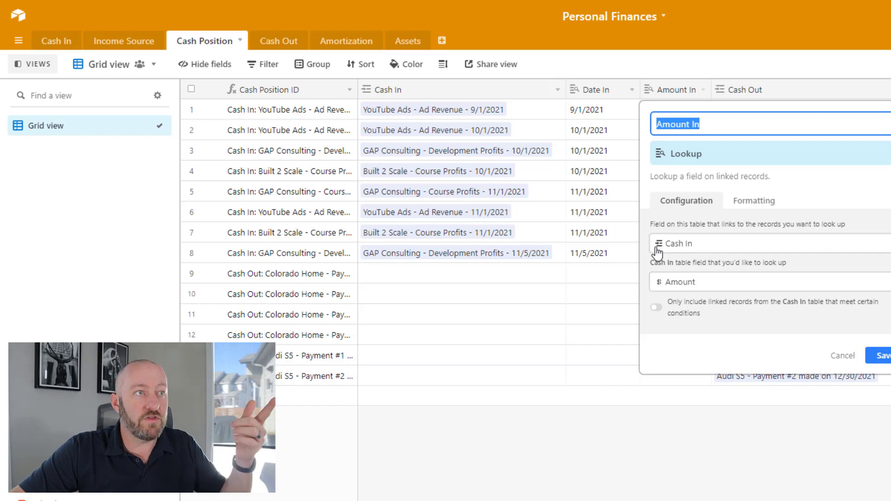
left_click(843, 356)
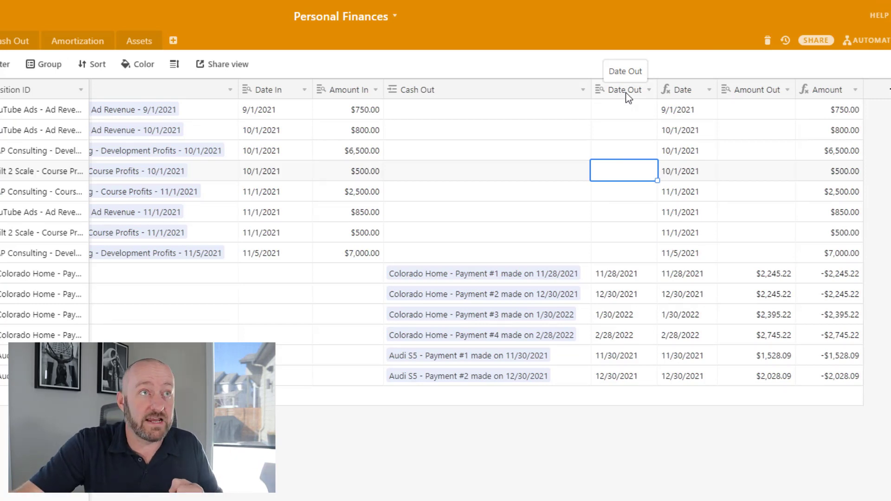
Step: Review the Date Out and Amount Out lookup settings without changing them
double_click(626, 90)
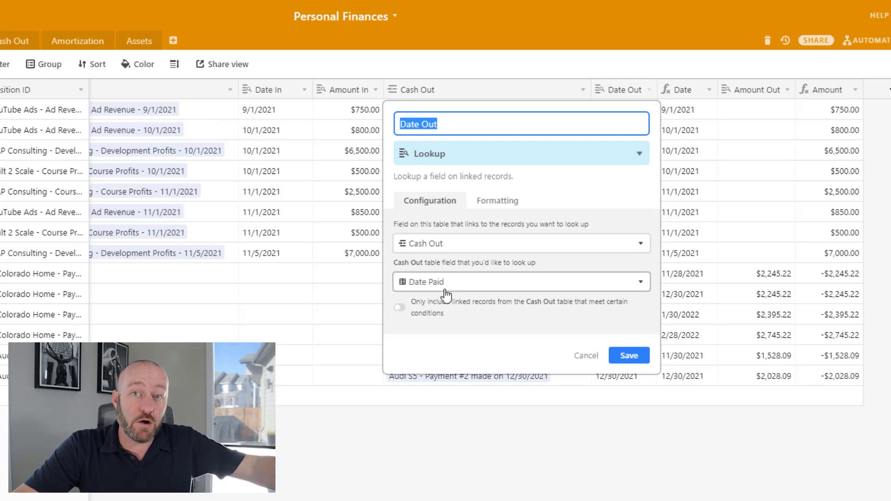
left_click(628, 356)
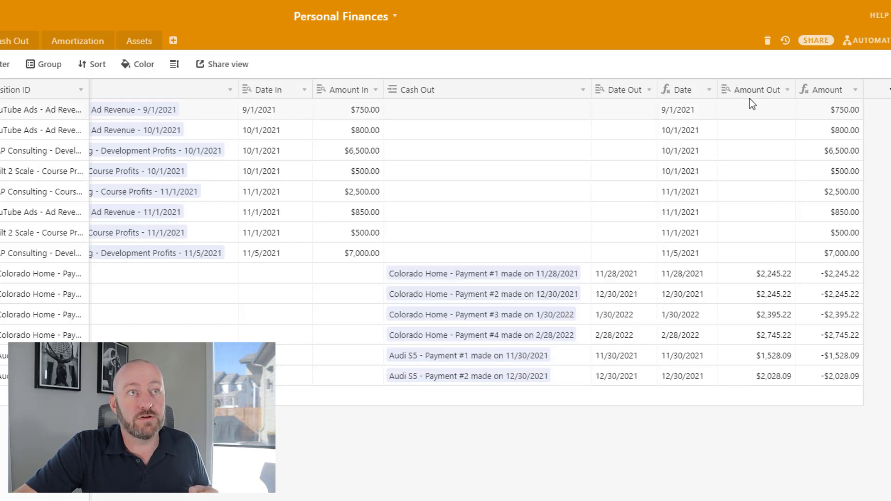
double_click(759, 91)
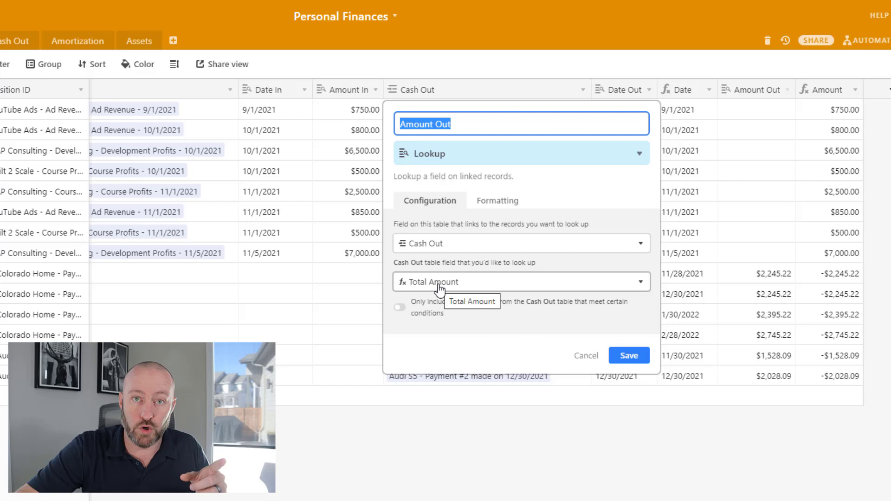
left_click(587, 357)
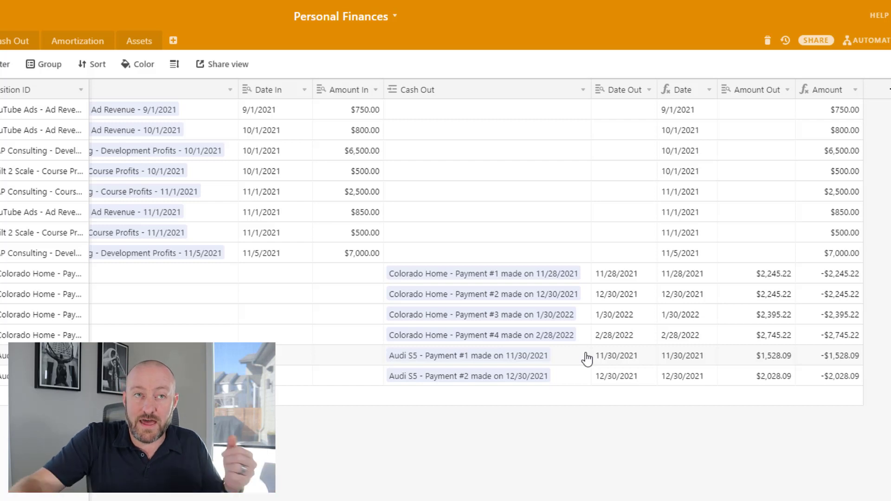
Step: Check the $7,000.00 Amount In and date cells, save the Date formula, then view Amount's formula
left_click(349, 253)
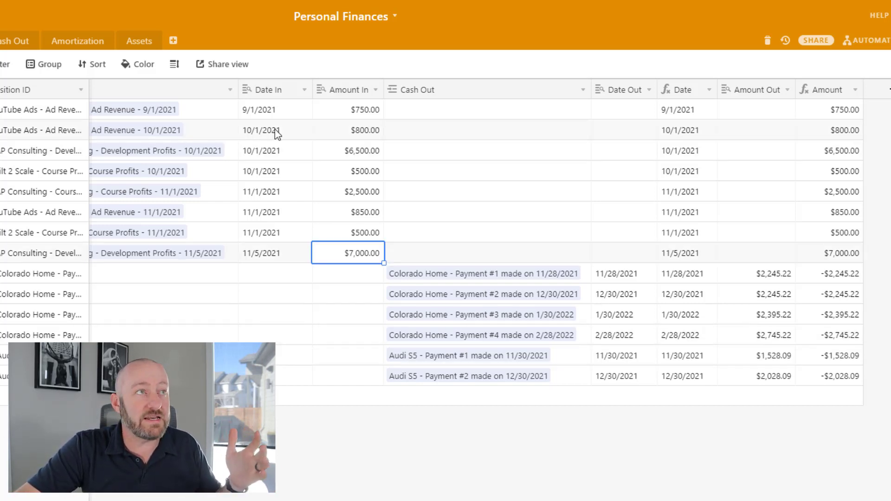
left_click_drag(268, 109, 272, 253)
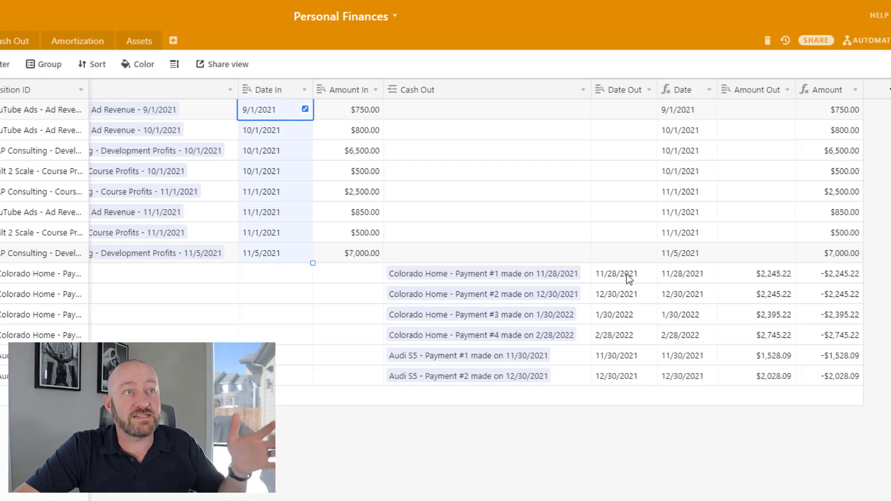
left_click_drag(620, 274, 620, 376)
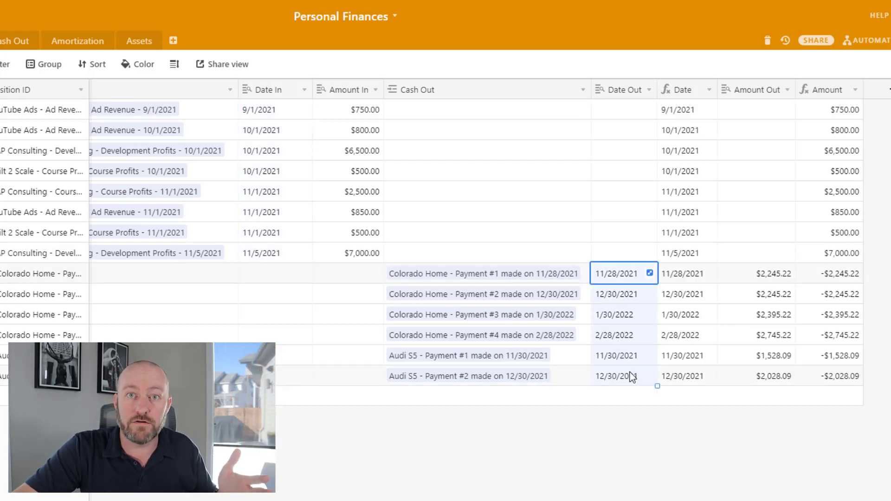
double_click(691, 94)
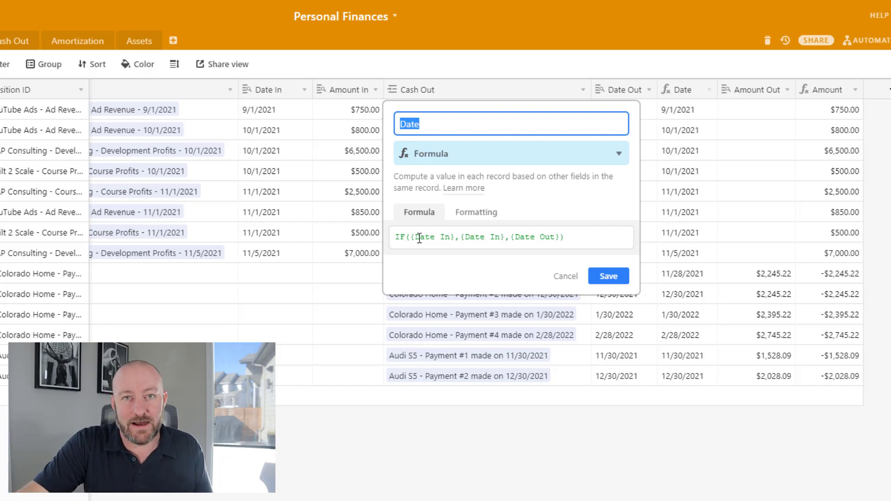
left_click(610, 276)
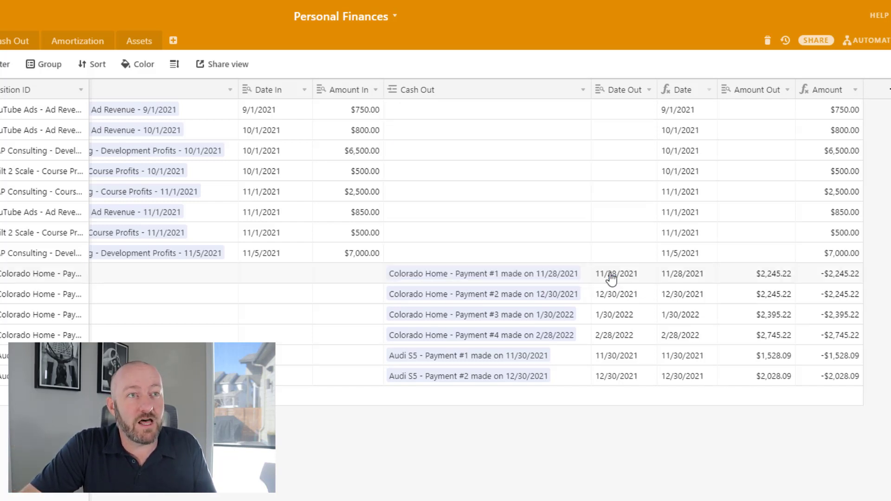
double_click(832, 92)
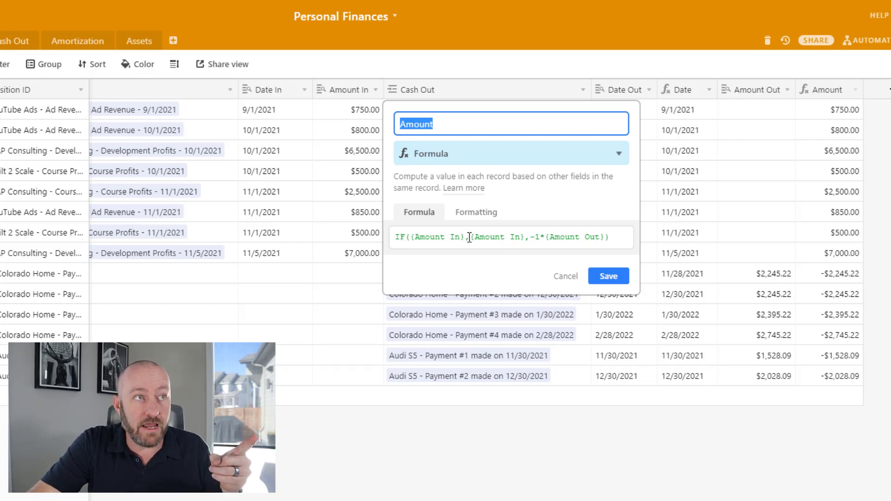
Step: Save the Amount formula unchanged and select the signed values in the Amount column
left_click_drag(470, 238, 527, 238)
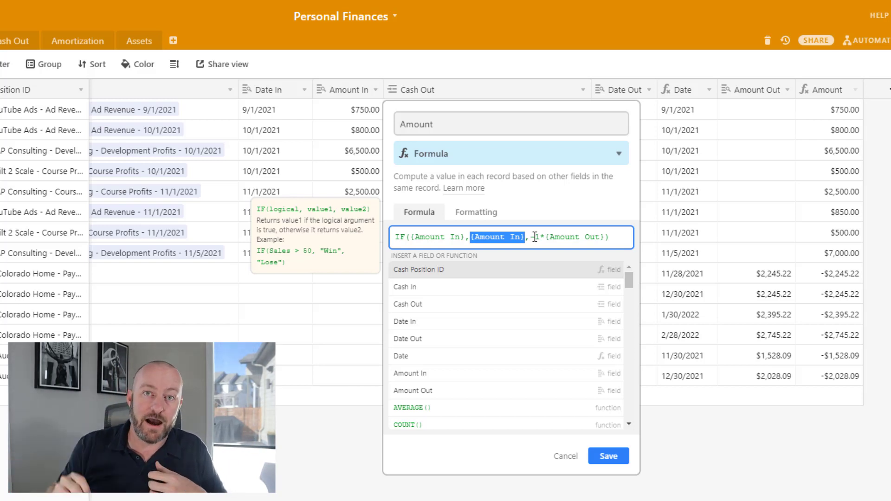
left_click(608, 457)
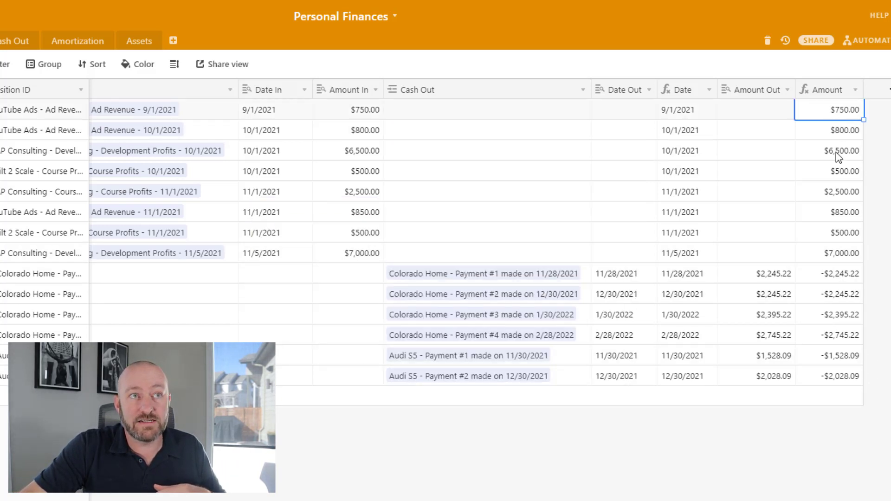
left_click_drag(836, 153, 839, 377)
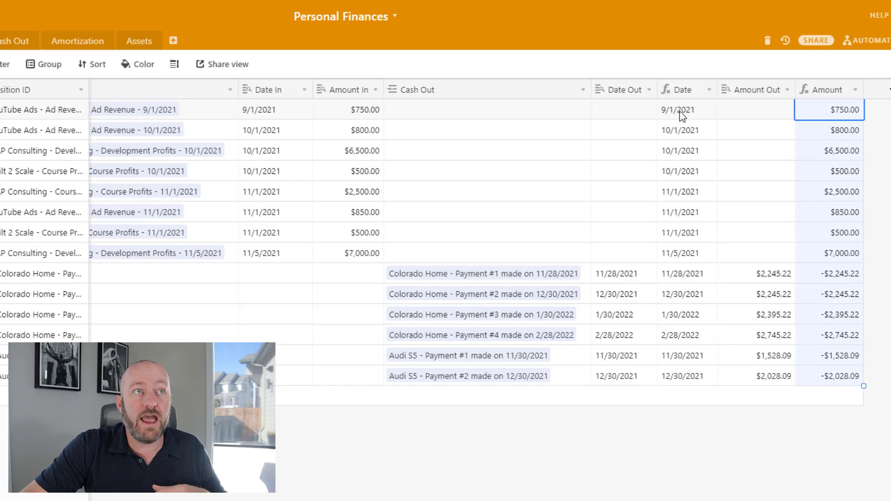
Step: Select the Date column values, then hide Date In, Amount In, Date Out and Amount Out
left_click_drag(680, 111, 698, 378)
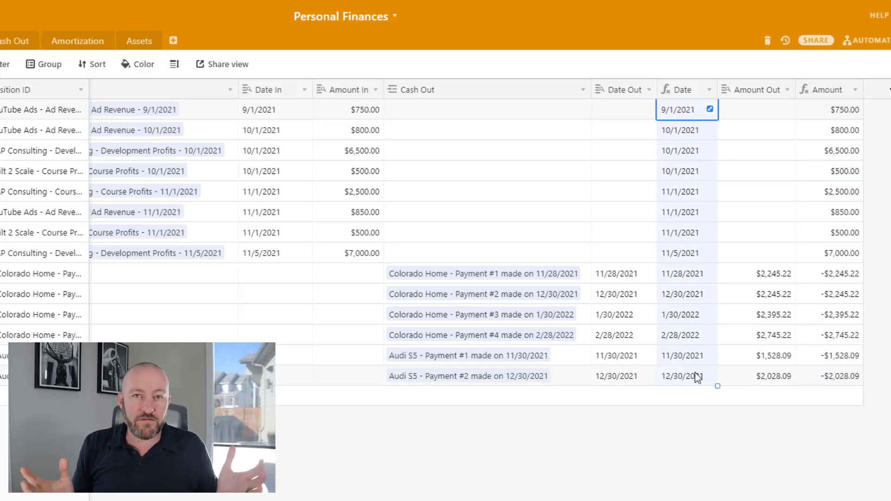
scroll(445, 244, "left", 3)
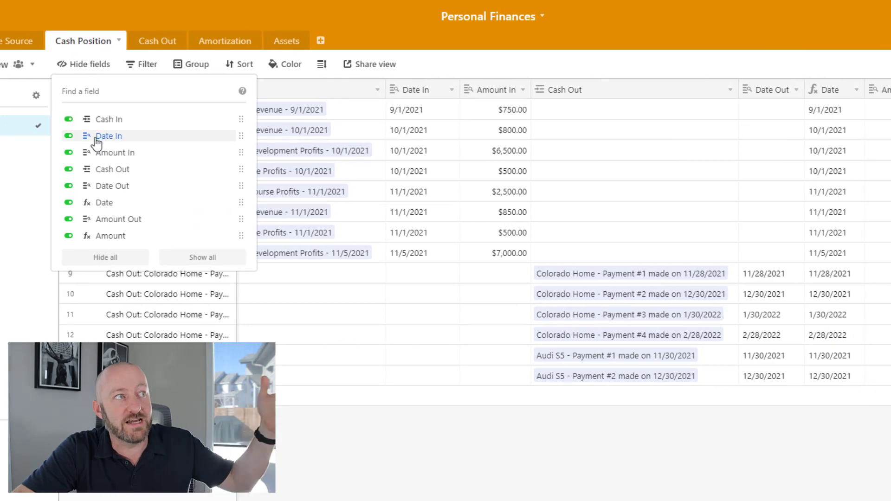
left_click(69, 136)
left_click(68, 153)
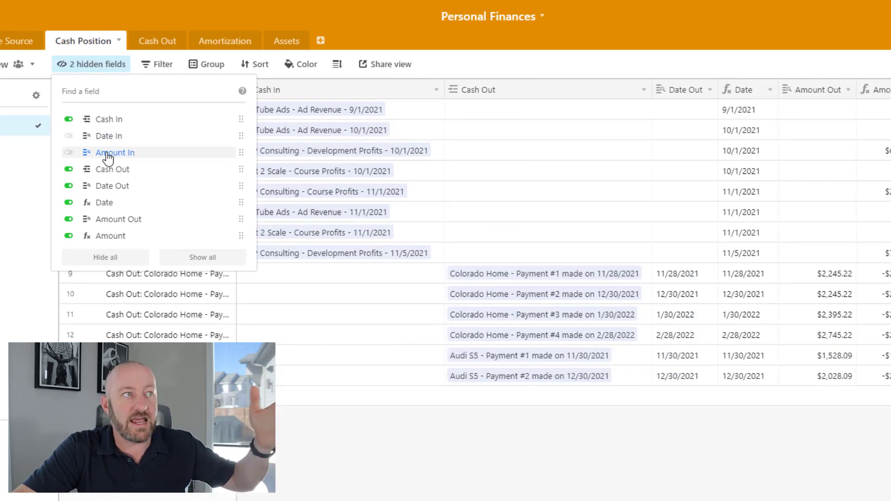
left_click(112, 186)
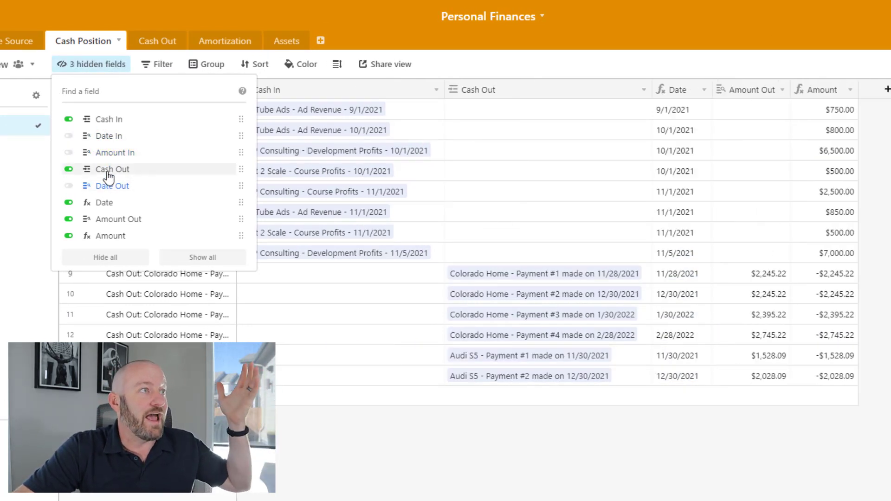
left_click(69, 220)
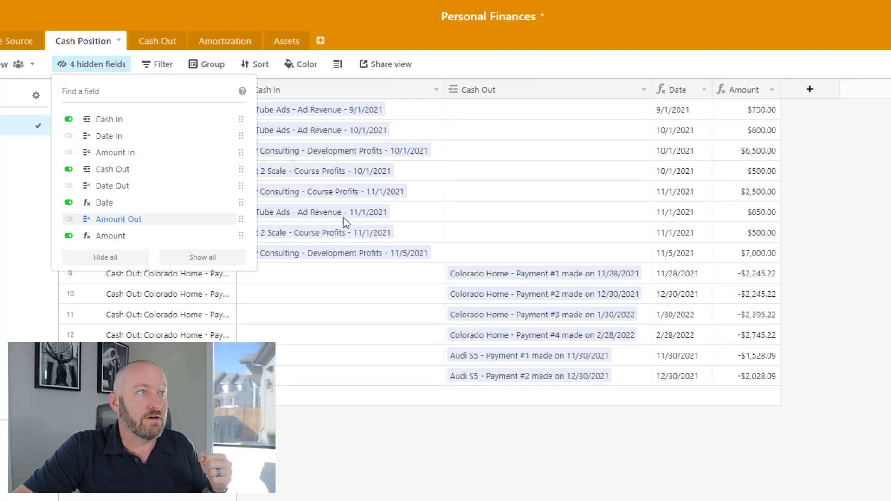
left_click(857, 186)
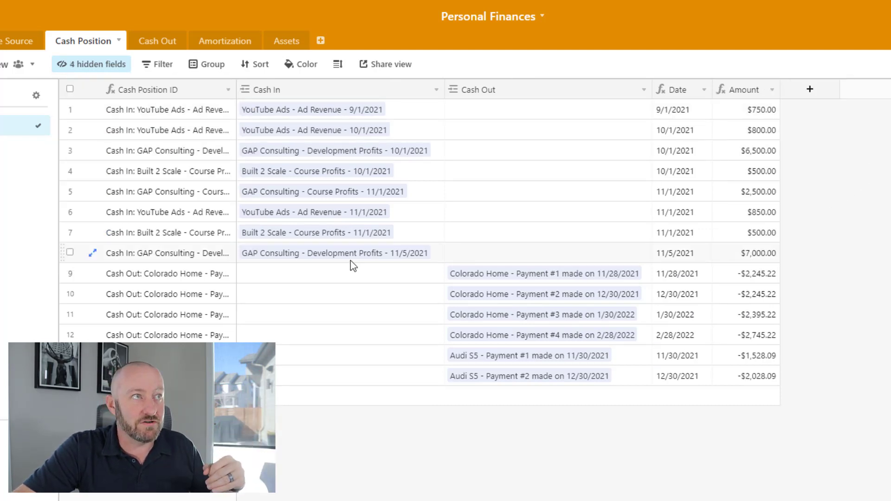
right_click(317, 92)
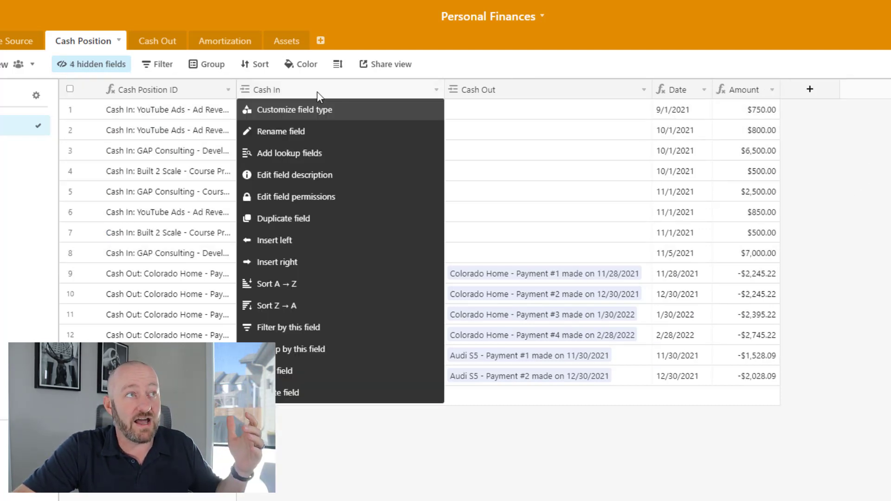
left_click(488, 158)
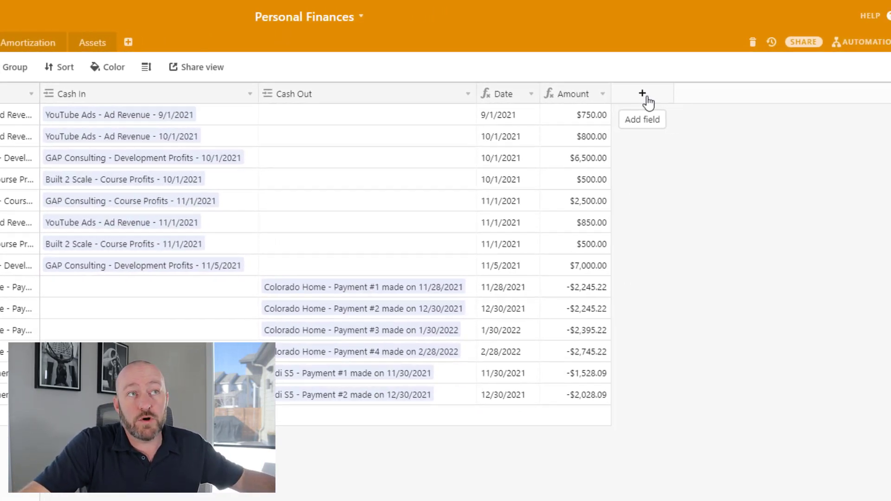
Step: Create the Year Month formula field using DATETIME_FORMAT(Date,'YYYY-MM') and select its values
left_click(643, 94)
type("Year M")
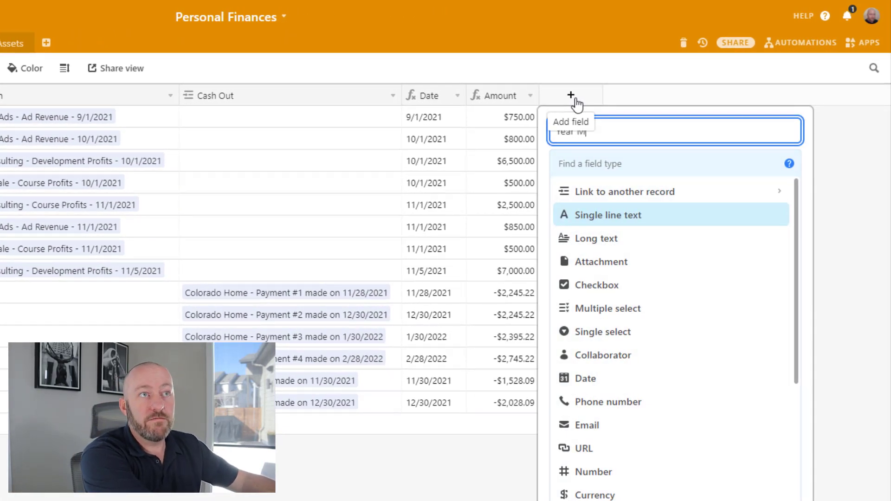
type("onth")
key("Tab")
type("fo")
key("Return")
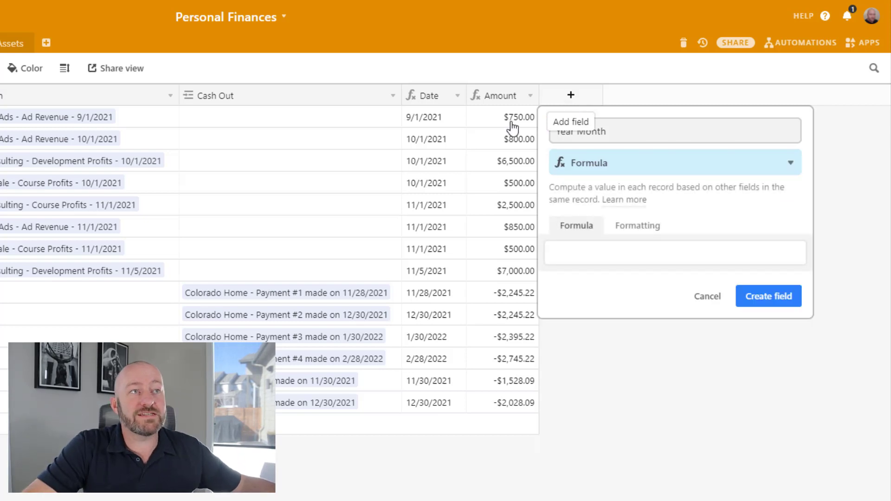
left_click(584, 257)
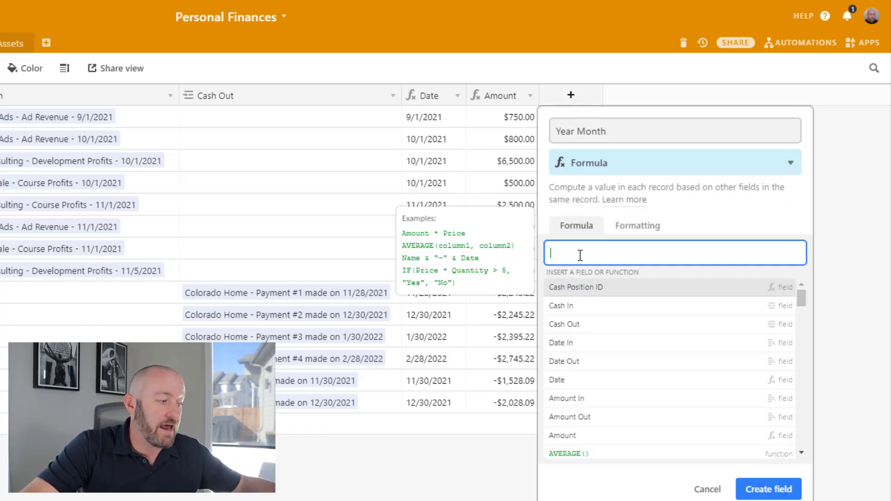
type("da")
key("Down")
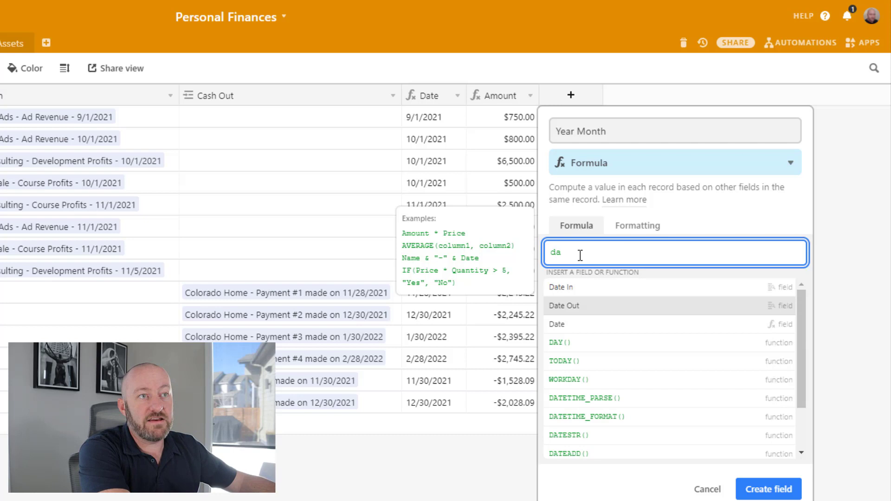
key("Down")
key("Down")
key("Down")
key("Down")
key("Down")
key("Return")
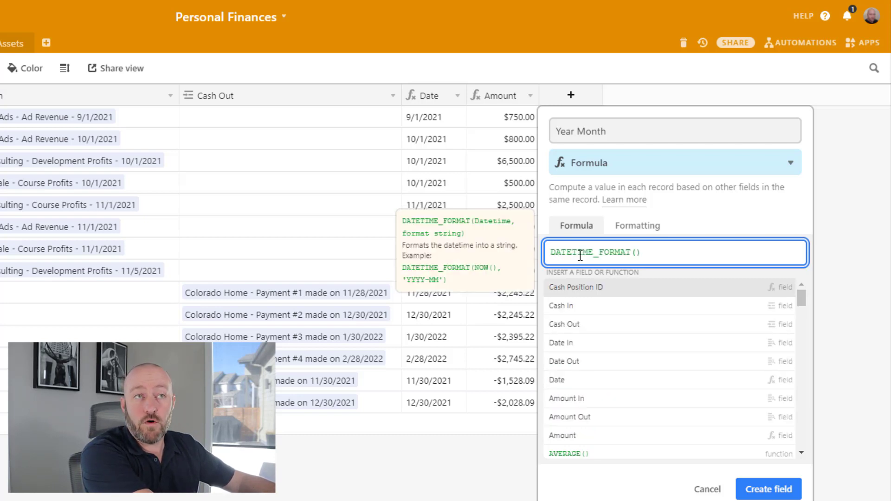
type("date")
key("Down")
key("Down")
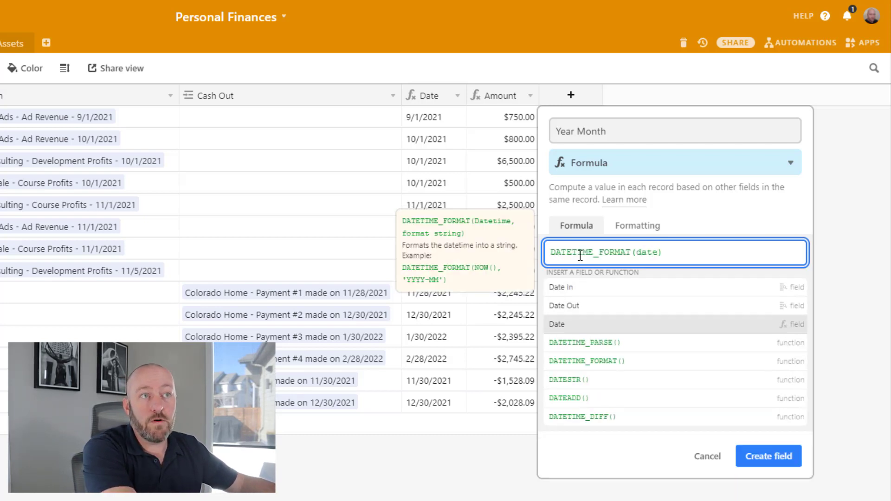
key("Return")
type(",'YYY")
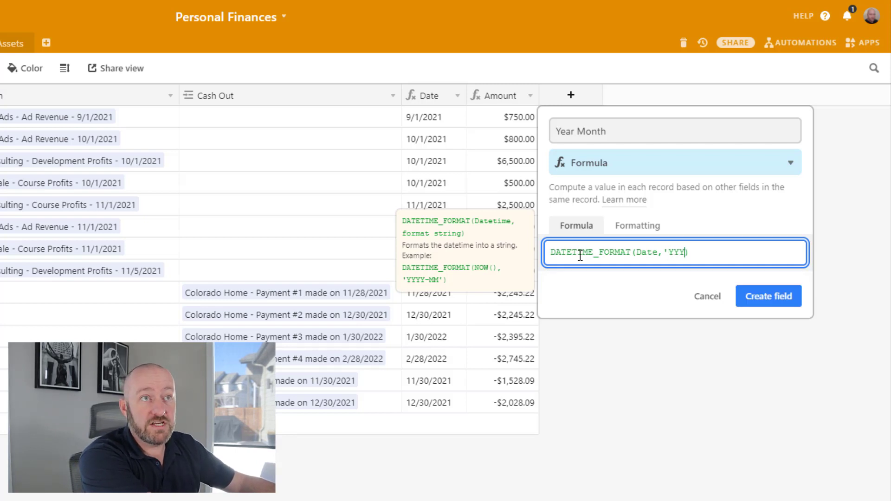
type("-M")
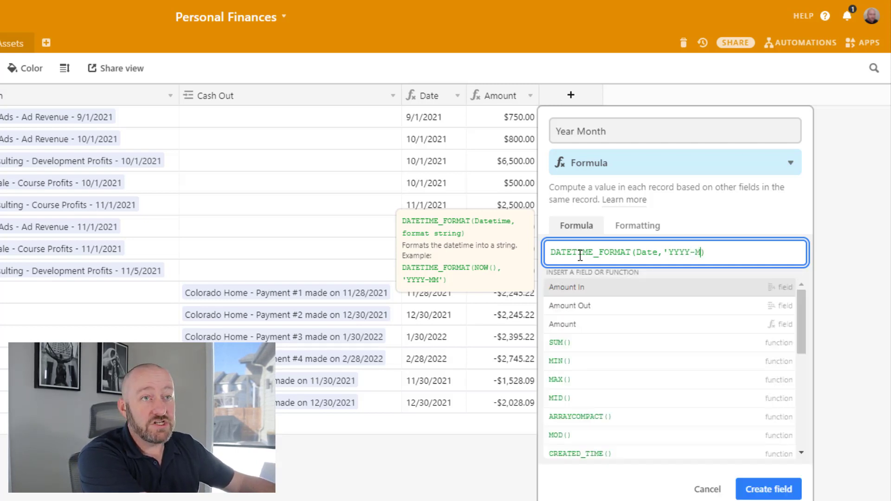
type("M'")
key("Return")
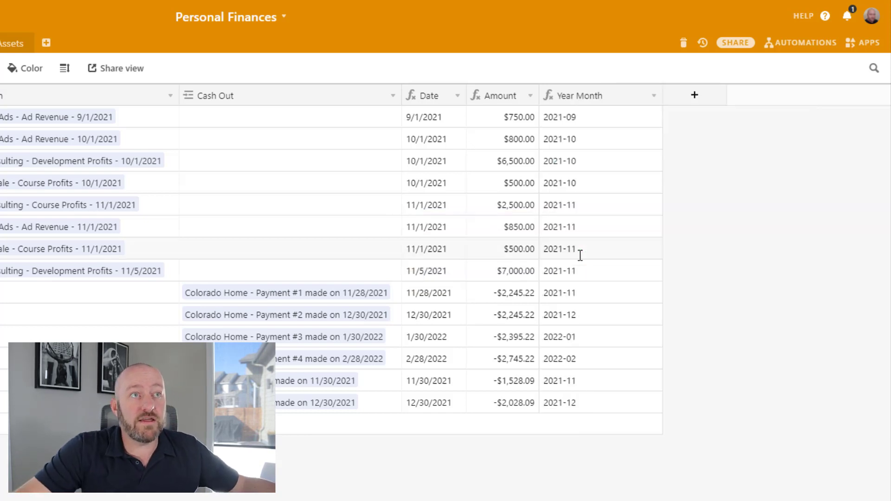
left_click_drag(572, 117, 574, 402)
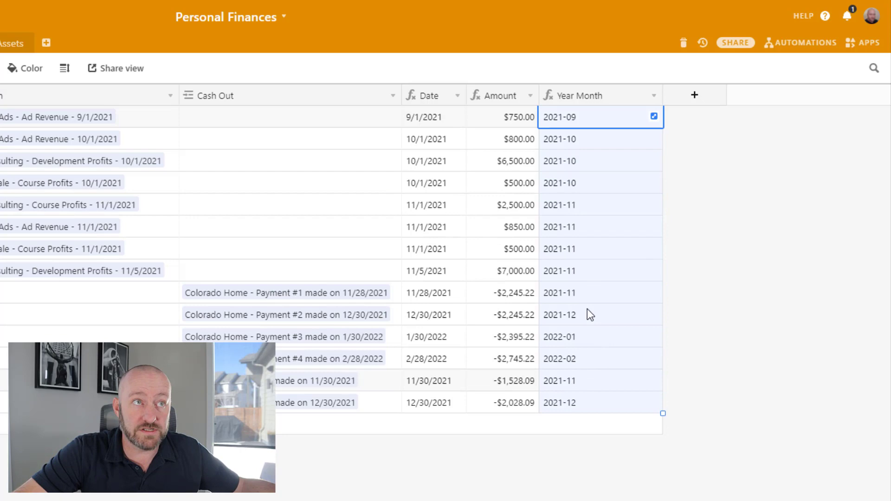
Step: Group records by Year Month, then inspect the $750.00 amount and 10/1/2021 date
left_click(597, 100)
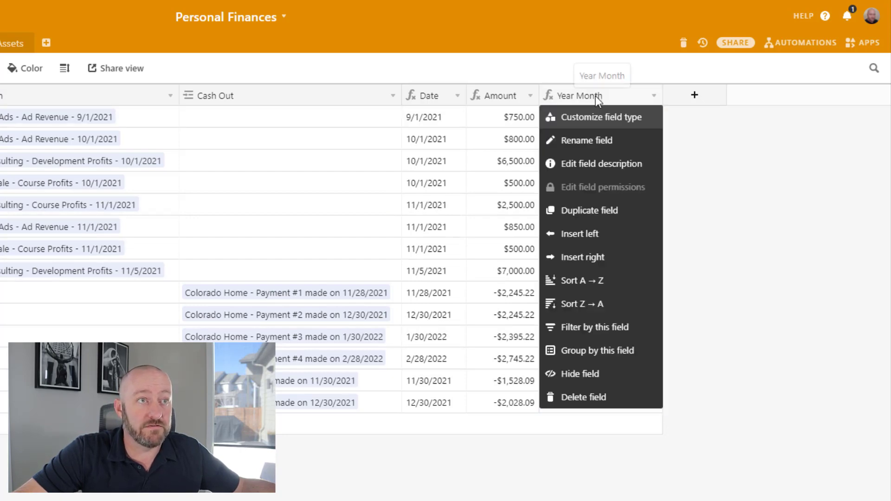
left_click(606, 354)
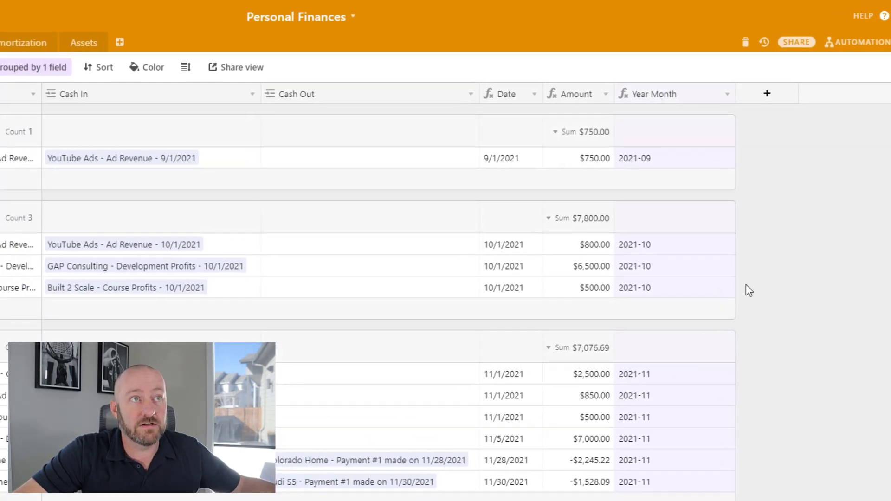
mouse_move(453, 150)
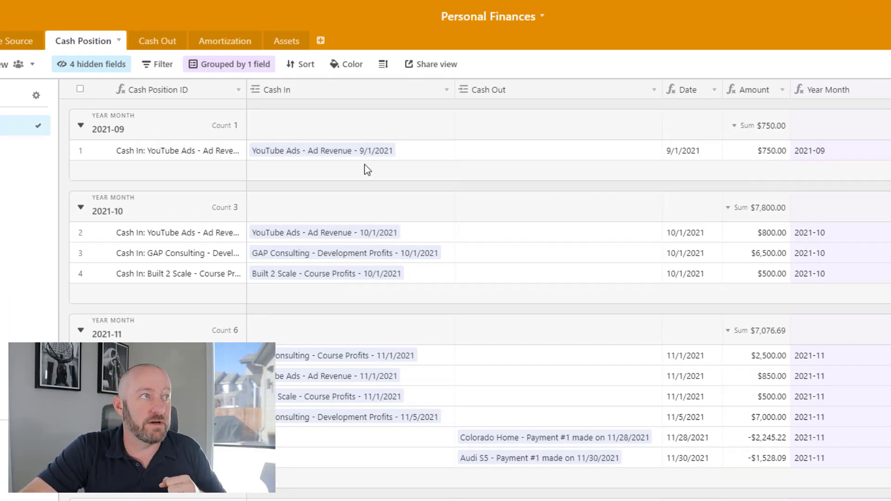
left_click(767, 152)
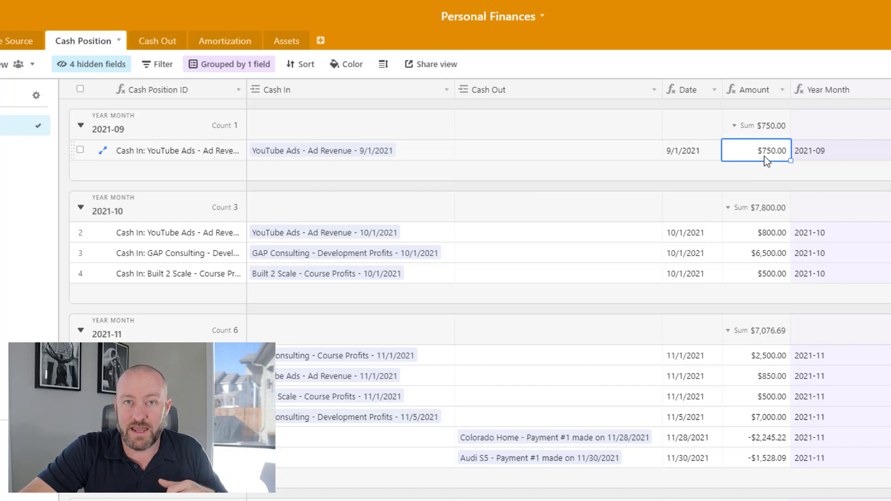
mouse_move(746, 254)
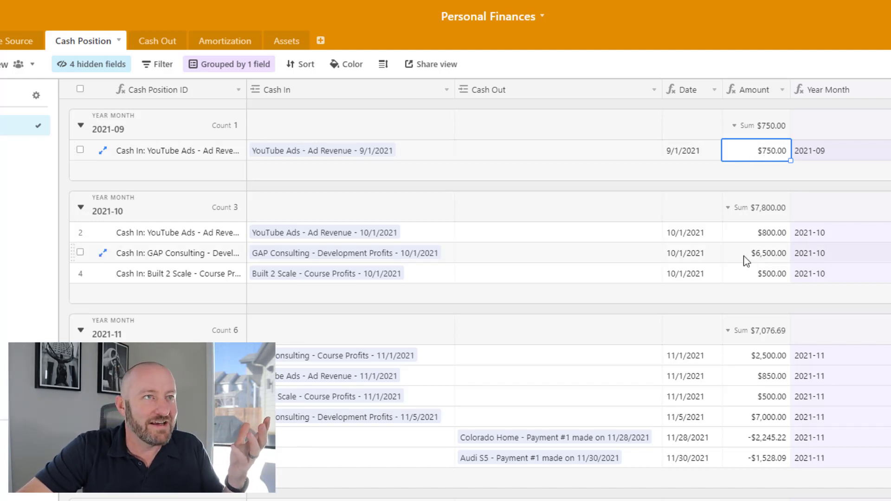
left_click(711, 232)
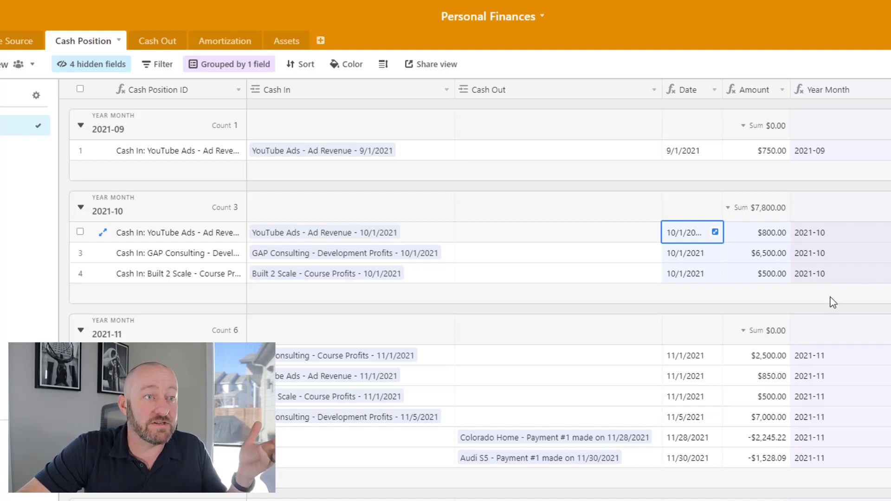
key("Escape")
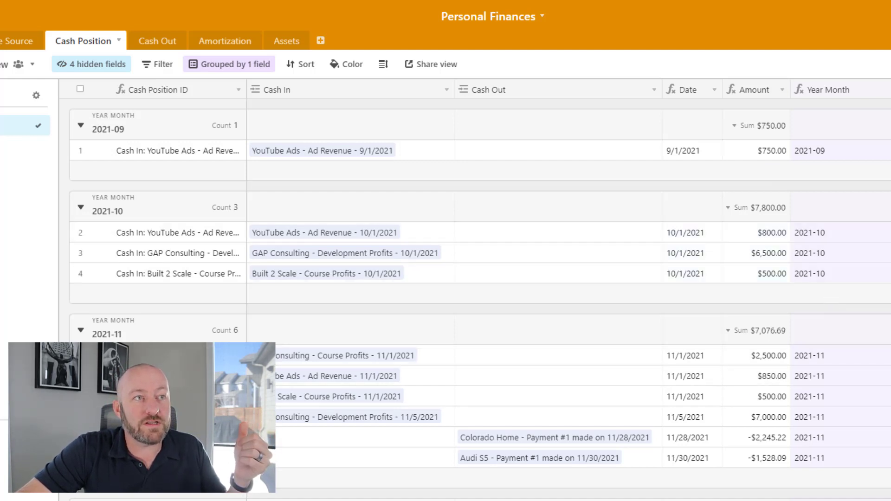
scroll(876, 383, "down", 4)
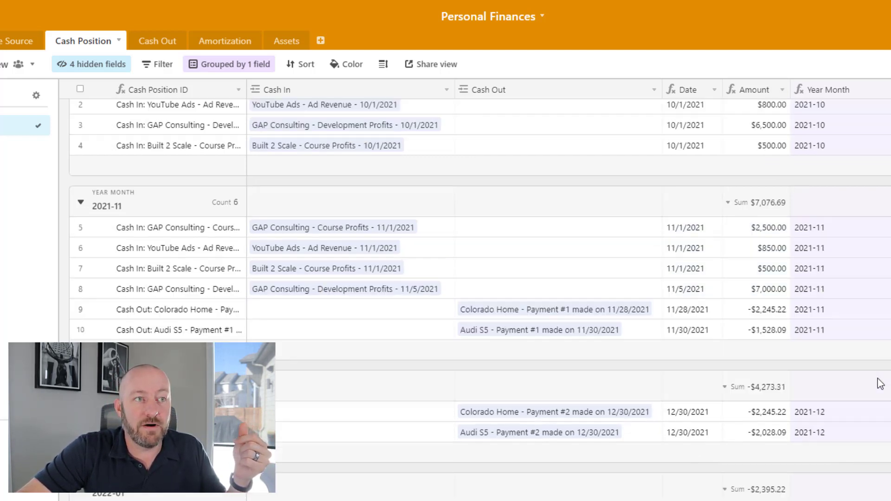
scroll(875, 384, "down", 3)
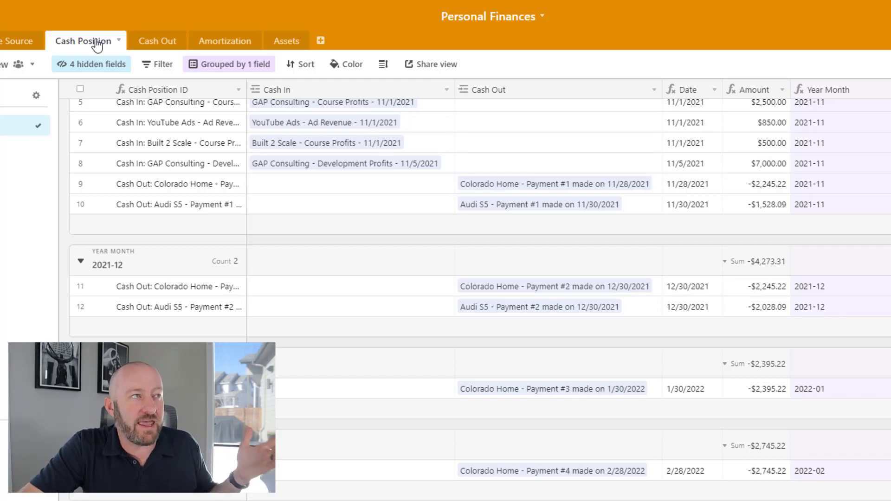
Step: Switch to the Assets table, which shows $203,811.37 equity for Colorado Home
left_click(287, 41)
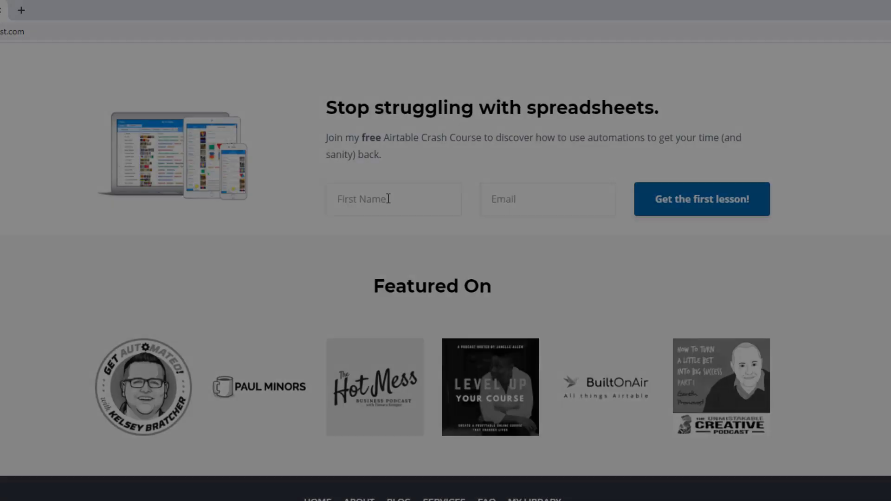
Step: Enter a name and the suggested email in the crash-course form, then go to Services
left_click(389, 200)
type("Gareth")
key("Tab")
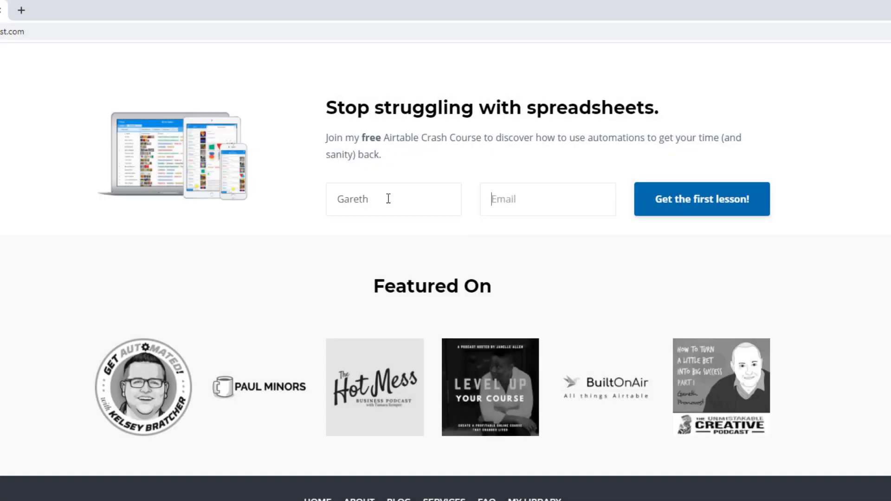
type("garet")
key("Down")
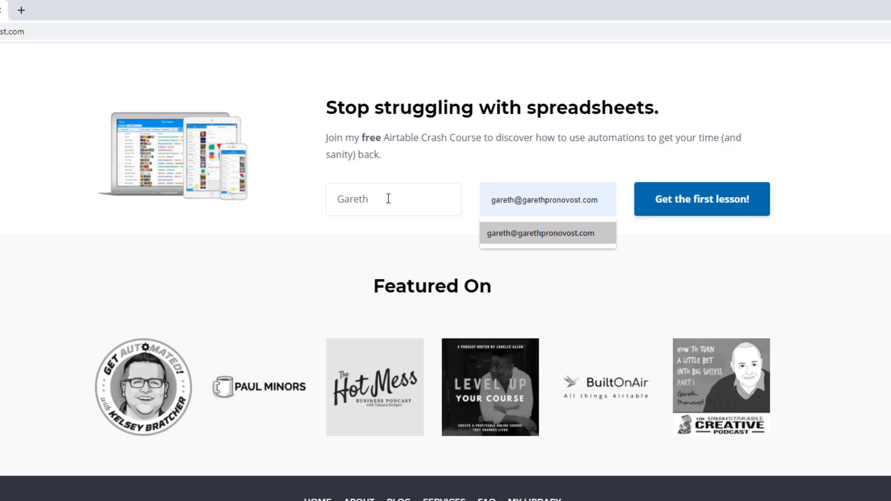
key("Return")
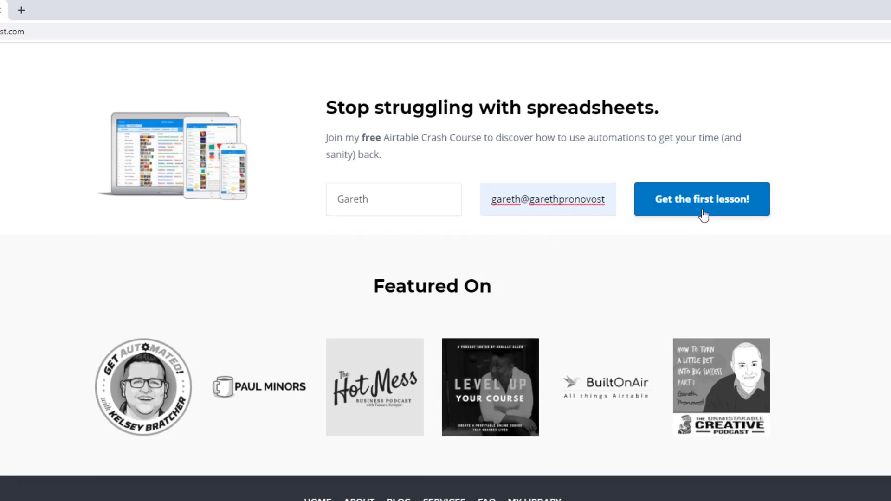
scroll(704, 214, "up", 10)
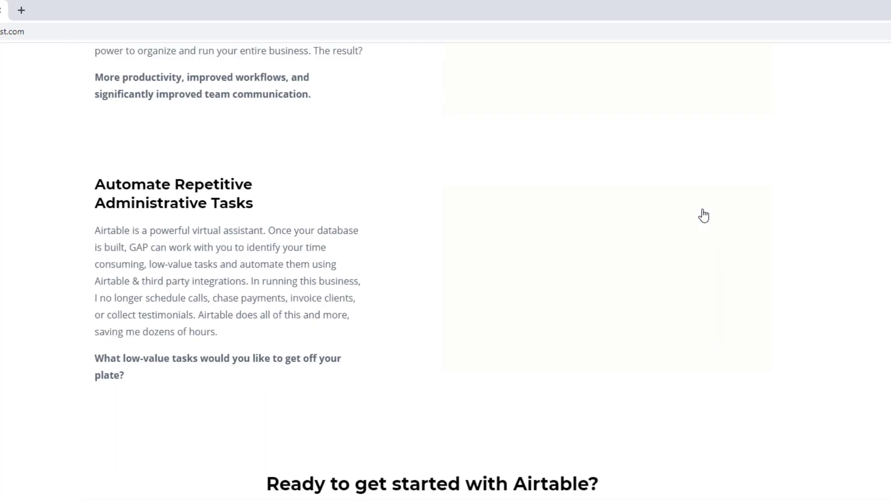
scroll(704, 214, "up", 10)
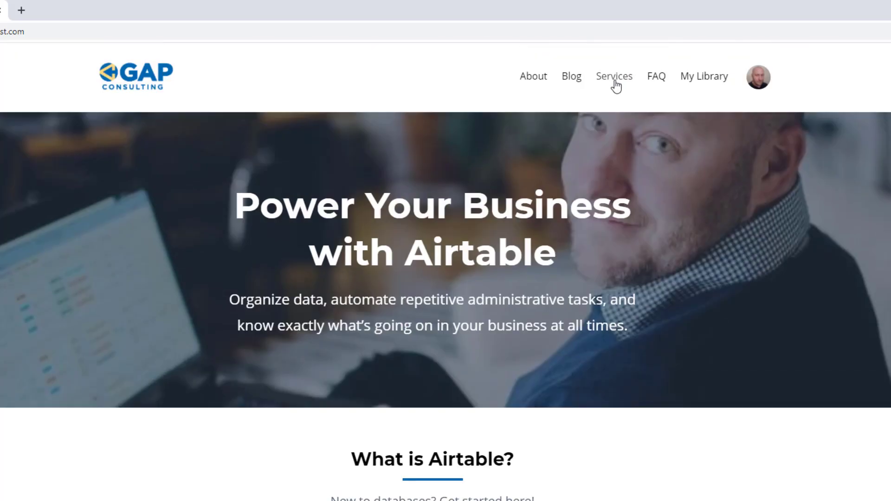
left_click(614, 76)
scroll(432, 279, "down", 5)
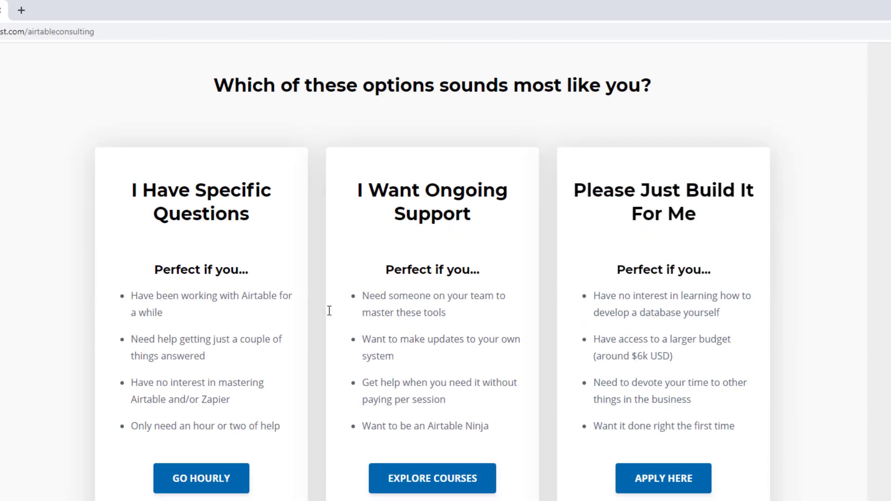
scroll(329, 312, "down", 2)
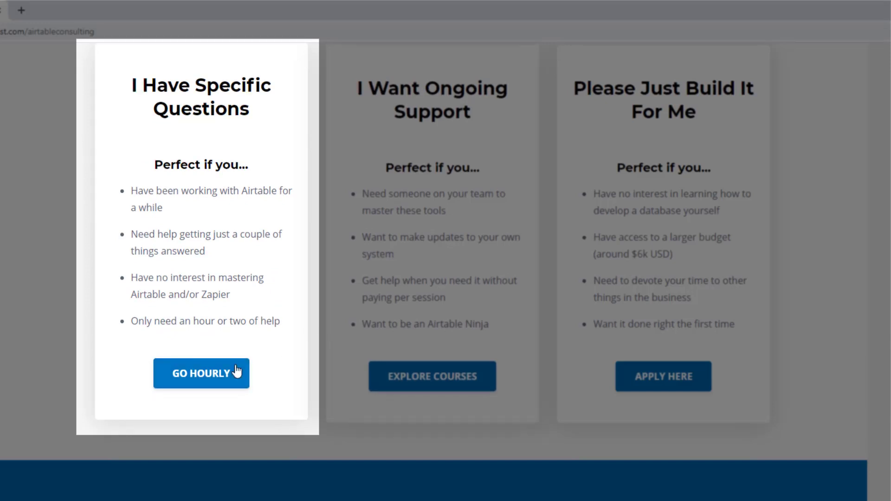